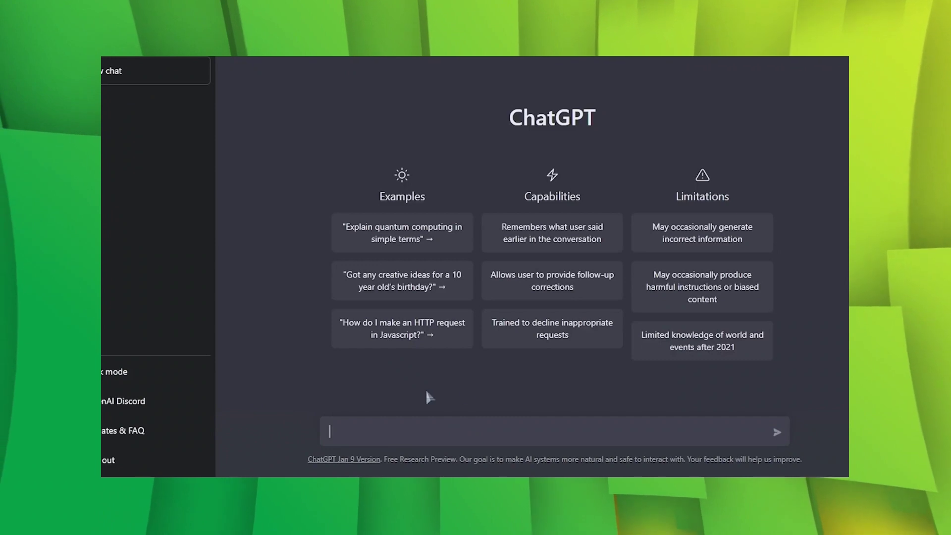
# Ask ChatGPT to "make a full five minute youtube script for a video about the safest place to travel as a solo traveller".
pyautogui.click(403, 434)
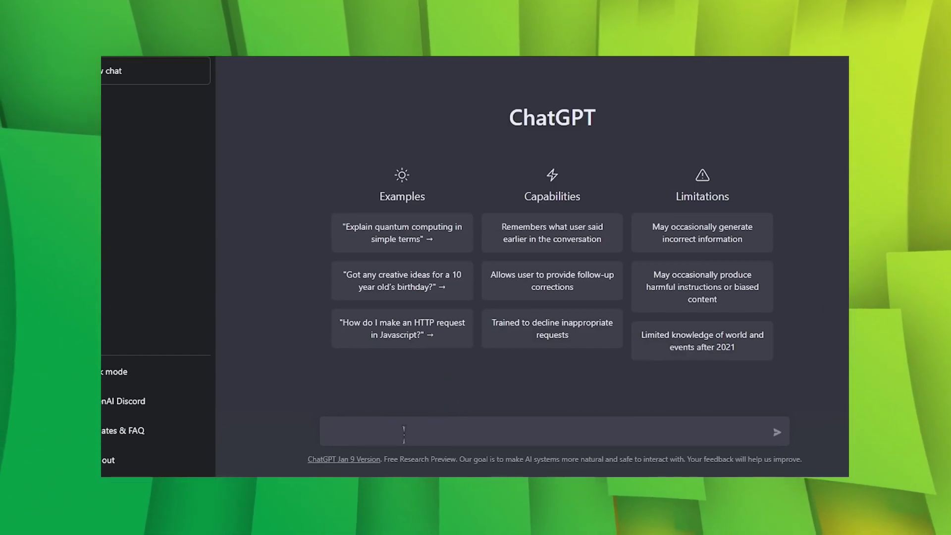
pyautogui.write('make a full five minute youtube script for a video about')
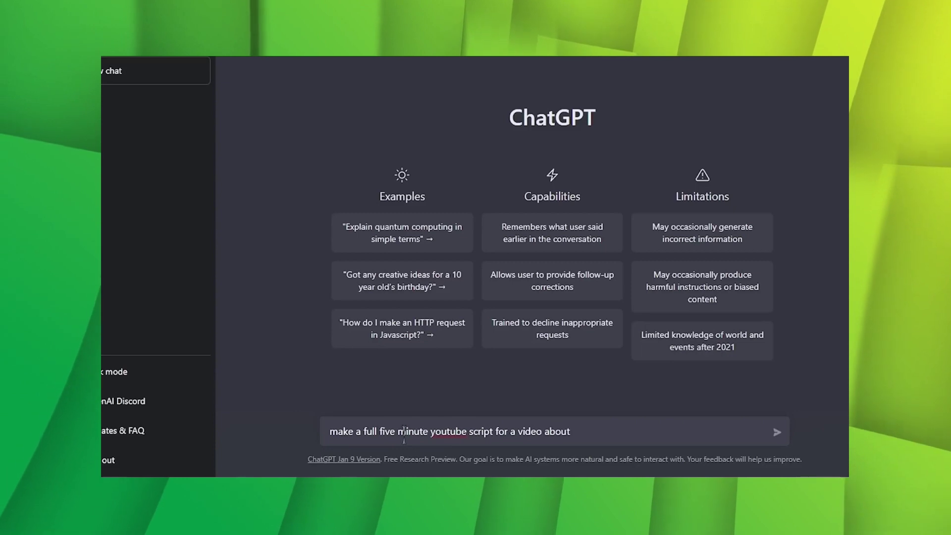
pyautogui.write(' the safest place to travel')
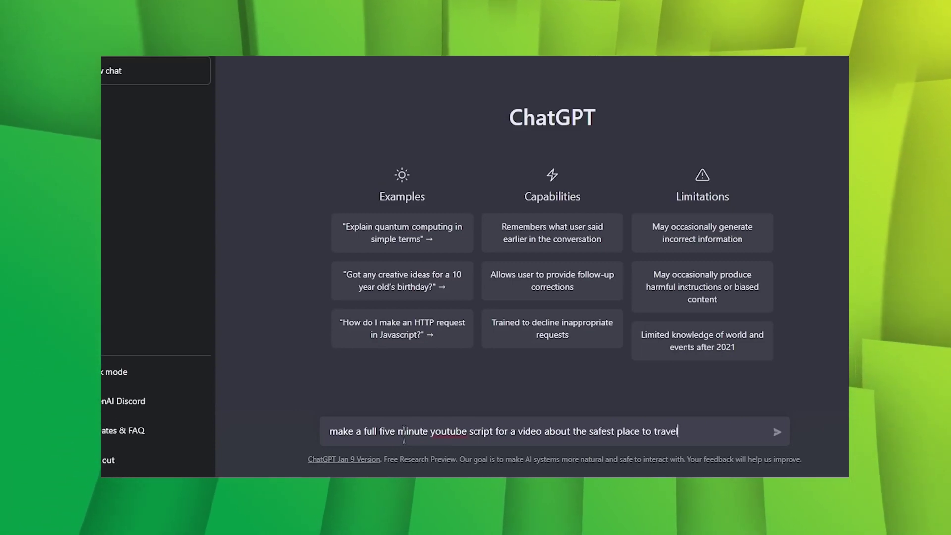
pyautogui.write(' as a solo traveller')
pyautogui.press('Return')
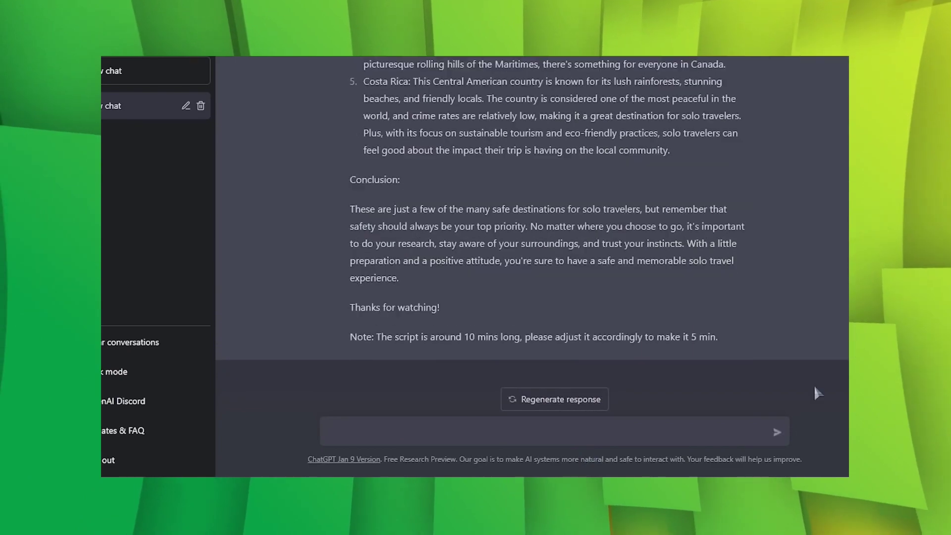
# Look through the generated script and copy it into the untitled Google Docs document, replacing the document's existing contents.
pyautogui.scroll(8, 773, 378)
pyautogui.scroll(-3, 753, 346)
pyautogui.scroll(3, 753, 346)
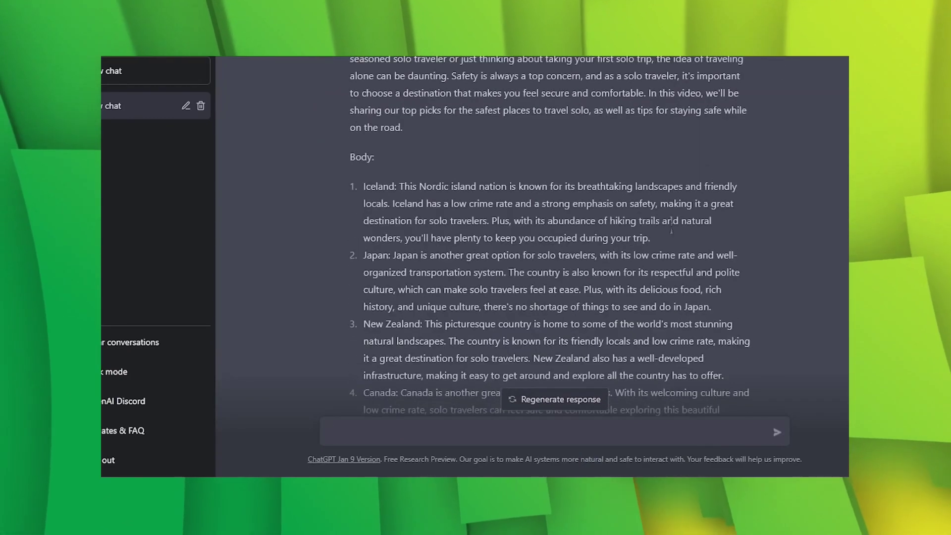
pyautogui.moveTo(651, 238); pyautogui.dragTo(357, 190)
pyautogui.scroll(-8, 358, 196)
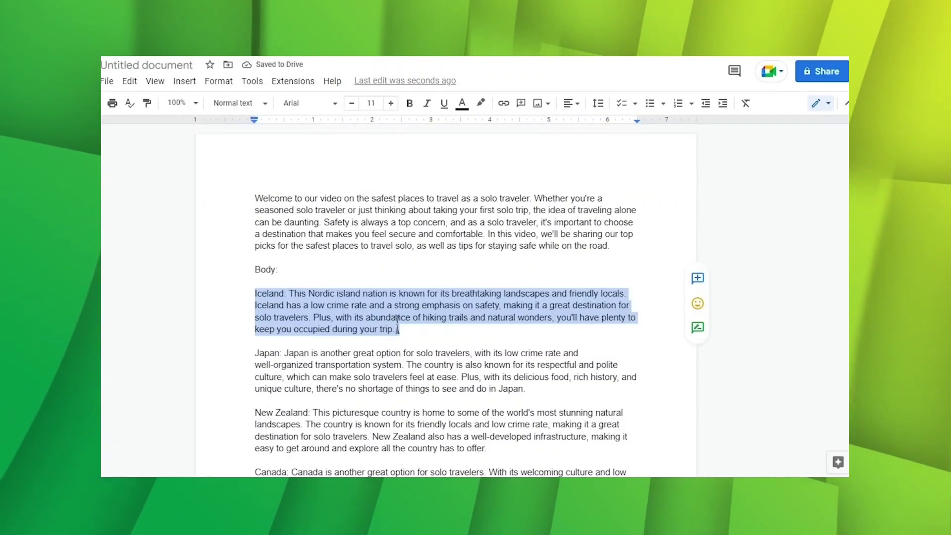
pyautogui.hotkey('ctrl', 'a')
pyautogui.press('BackSpace')
pyautogui.hotkey('ctrl', 'v')
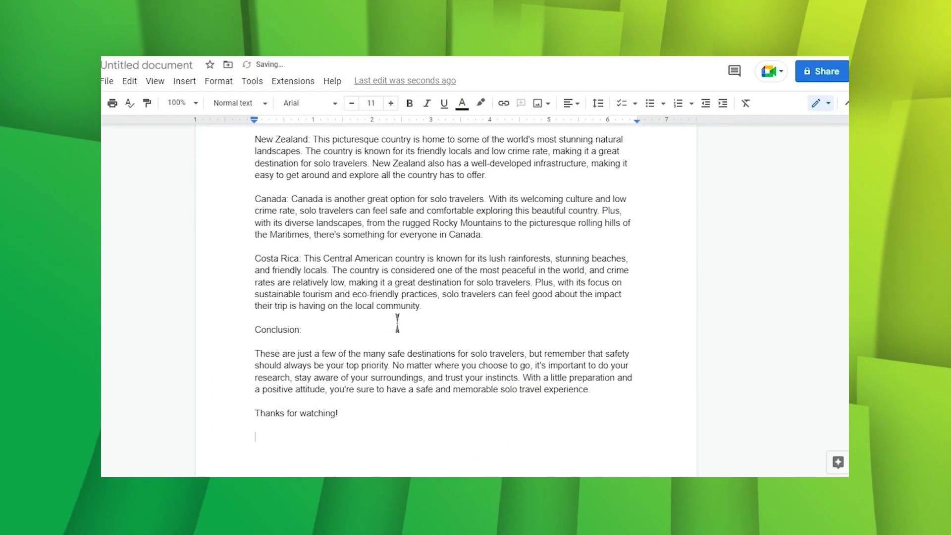
# Replace the short Iceland paragraph in the document with the expanded Iceland text and remove the blank lines after it.
pyautogui.scroll(6, 397, 323)
pyautogui.click(402, 305)
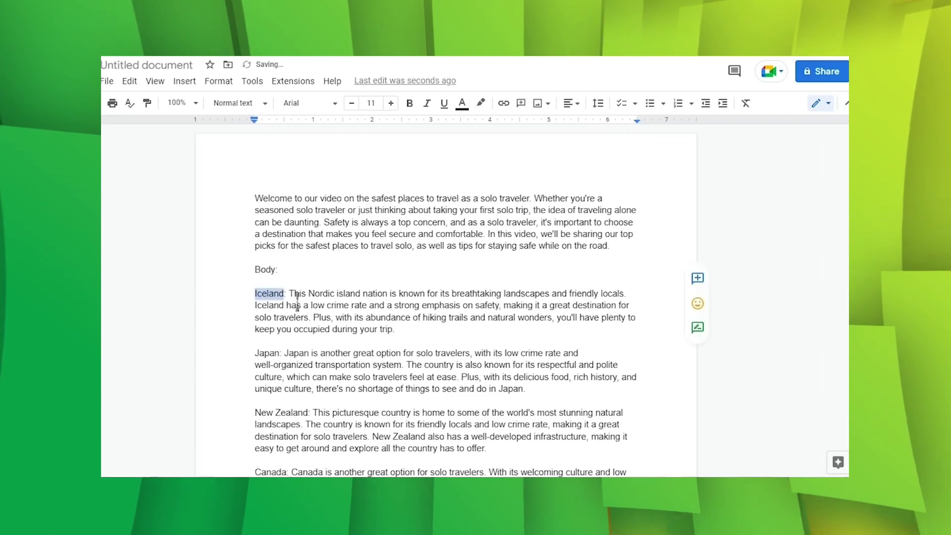
pyautogui.moveTo(268, 295); pyautogui.dragTo(411, 330)
pyautogui.write("Iceland is a country that is known for its stunning natural beauty and unique culture. With its glaciers, hot springs, and waterfalls, it's a destination that offers something for everyone. The country's low crime rate and strong emphasis on safety make it a perfect destination for solo travelers looking to explore the great outdoors. The hiking trails in Iceland are world-renowned and offer a great way to experience the country's natural beauty. The famous Laugavegur trail is a must-do for any hiker visiting Iceland, it's a 55 km trail that takes you through the most beautiful landscapes in Iceland. The trail takes 4-5 days to complete and you can find a lot of services and guides that can help you plan the trip.\\n\\nAdditionally, Iceland is also known for its nightlife and vibrant arts scene, which can make it easy for solo travelers to meet new people and make friends. Reykjavik, the capital city of Iceland, is a great place to start your solo travel journey. The city has a thriving arts and music scene and is home to many bars and restaurants that are perfect for meeting new people.\\n\\nIceland also offers activities that are unique to the country like geyser hunting, visiting ice caves and seeing the northern lights during winter time. Furthermore, Iceland has a good infrastructure, making it easy for solo travelers to get around and explore the country. The public transportation system is efficient, and the country has a well-developed network of roads and highways that connect the major tourist destinations.\\n\\nOverall, Iceland is a great destination for solo travelers looking for an adventure and to explore the great outdoors while feeling safe and comfortable.")
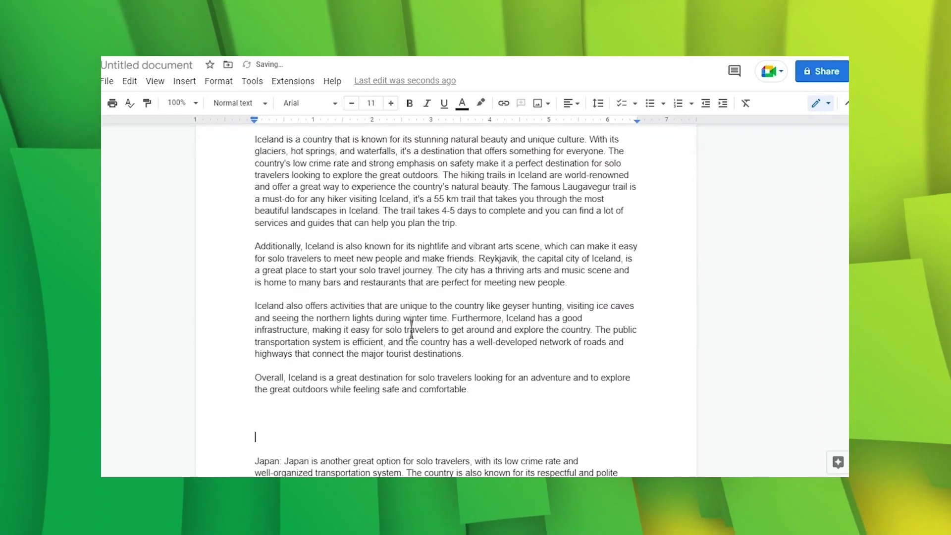
pyautogui.press('BackSpace')
pyautogui.press('BackSpace')
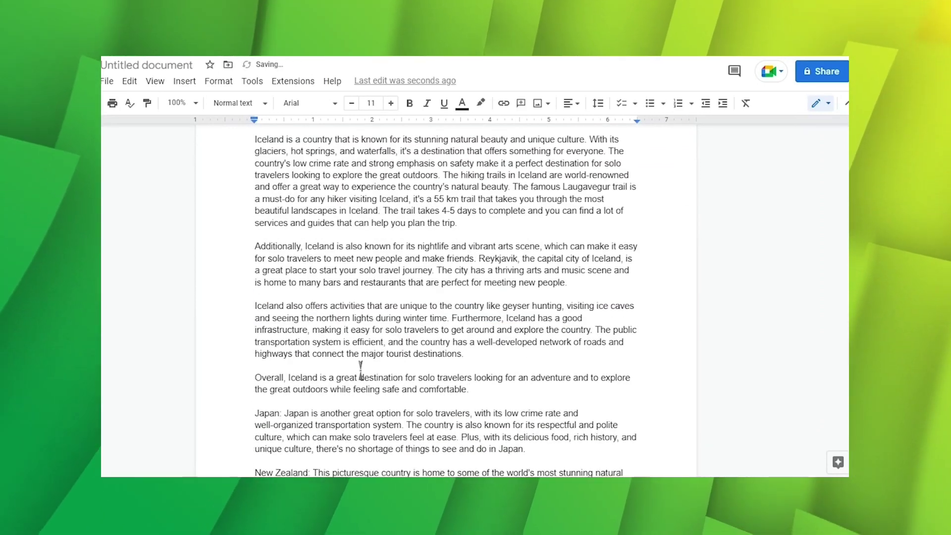
# Review the expanded Iceland section and how it leads into the other destinations in the script document.
pyautogui.scroll(3, 360, 370)
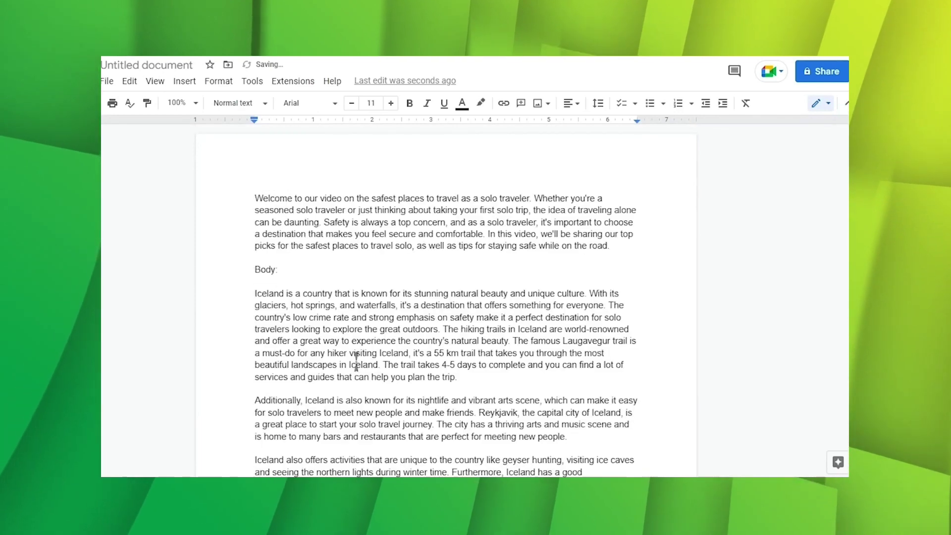
pyautogui.scroll(-3, 356, 361)
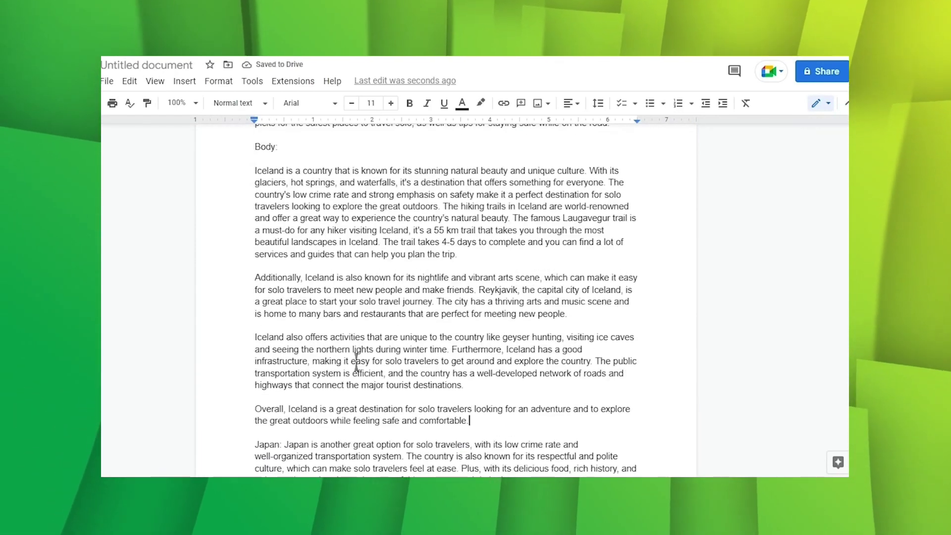
pyautogui.scroll(-3, 356, 360)
pyautogui.scroll(5, 356, 360)
pyautogui.scroll(-3, 357, 361)
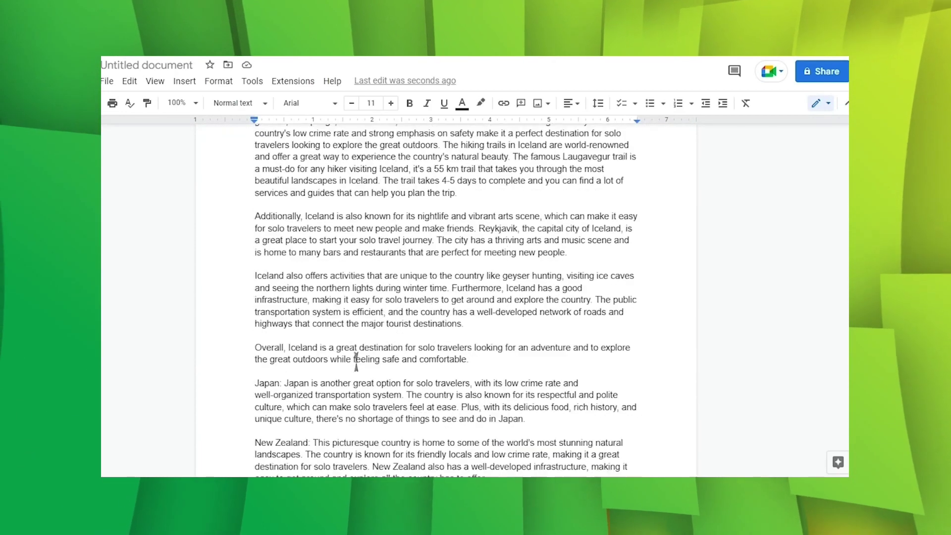
pyautogui.scroll(-5, 357, 361)
pyautogui.scroll(8, 356, 361)
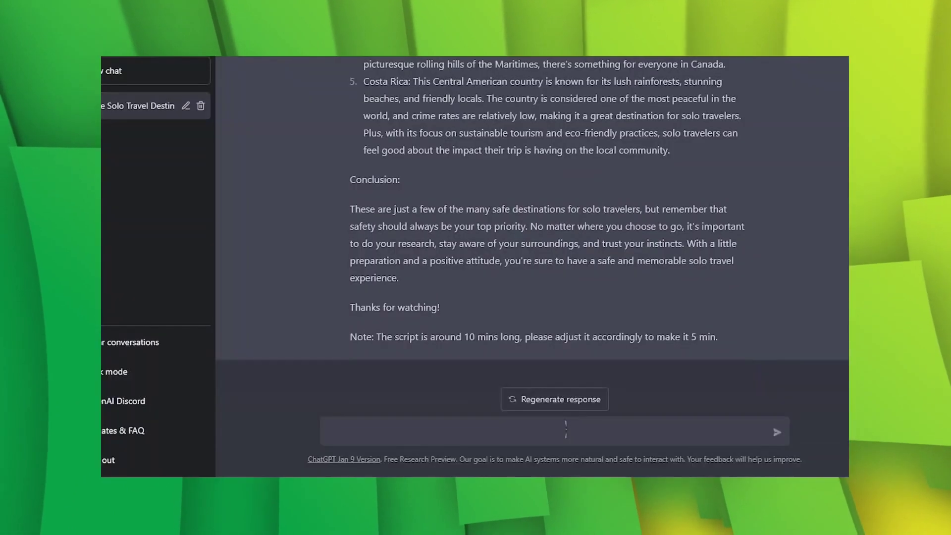
# Switch to ChatGPT and submit the Iceland paragraph with the instruction "expand this paragraph" below it.
pyautogui.write("Iceland: This Nordic island nation is known for its breathtaking landscapes and friendly locals. Iceland has a low crime rate and a strong emphasis on safety, making it a great destination for solo travelers. Plus, with its abundance of hiking trails and natural wonders, you'll have plenty to keep you occupied during your trip.")
pyautogui.hotkey('shift', 'Return')
pyautogui.hotkey('shift', 'Return')
pyautogui.write('expa')
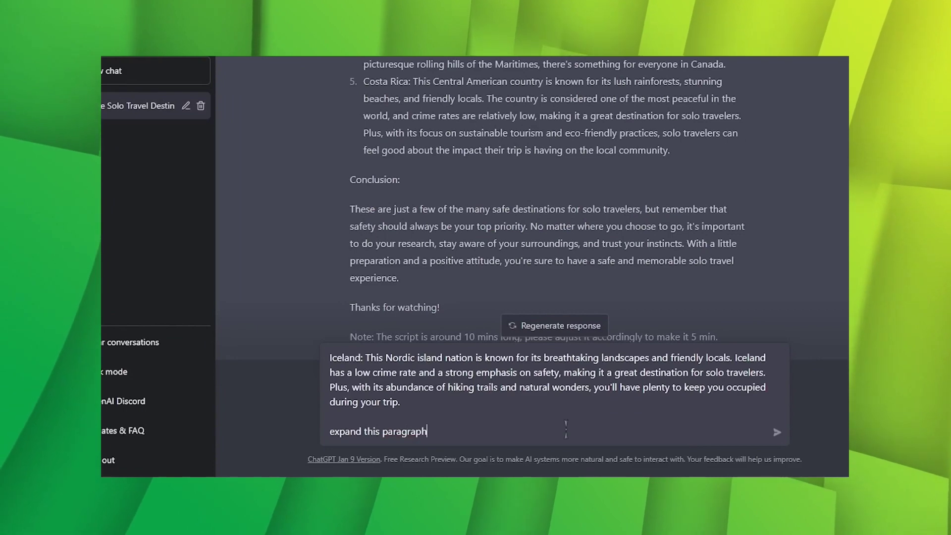
pyautogui.write('nd this paragraph')
pyautogui.press('Return')
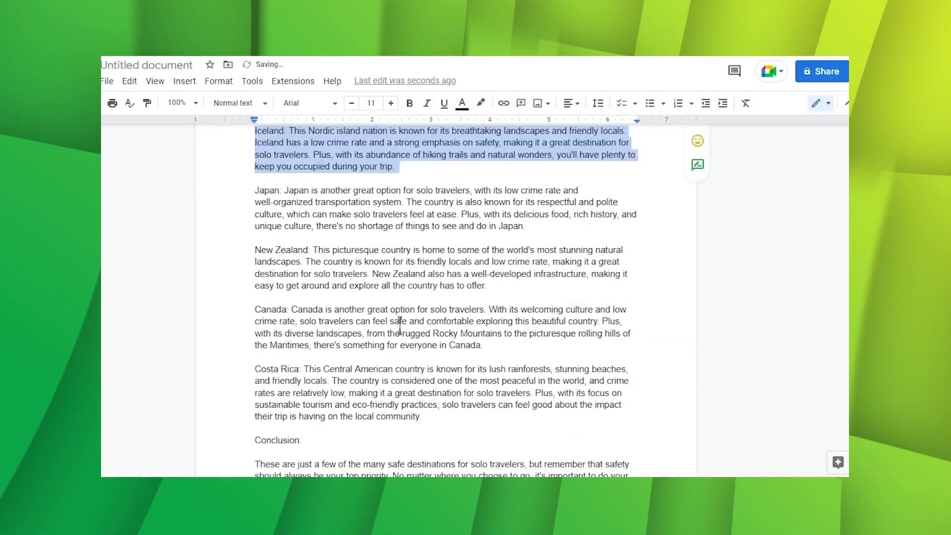
# Return to the Google Docs script and check the Iceland section from the start of the document.
pyautogui.scroll(3, 446, 297)
pyautogui.click(356, 361)
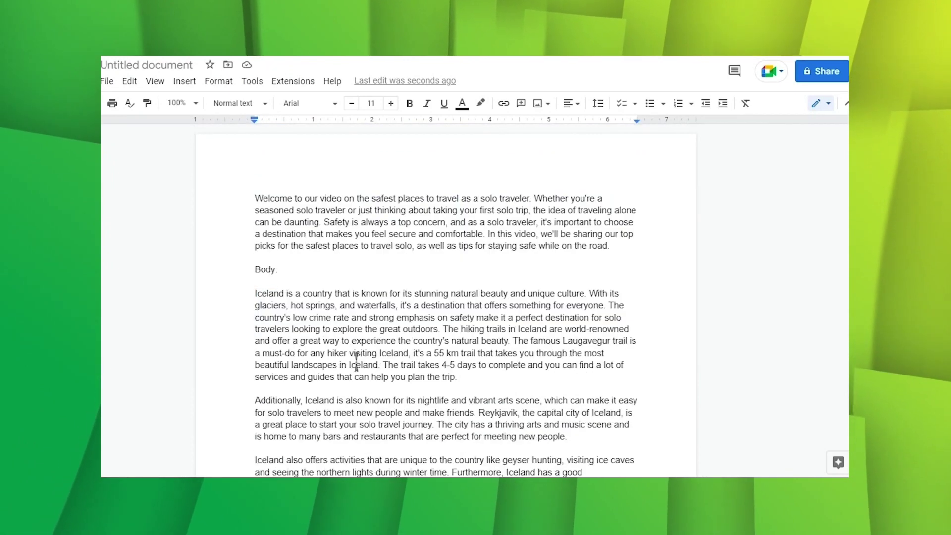
# In ChatGPT, submit the copied Japan paragraph with the instruction "make this paragraph longer", and select the text of the response.
pyautogui.doubleClick(380, 172)
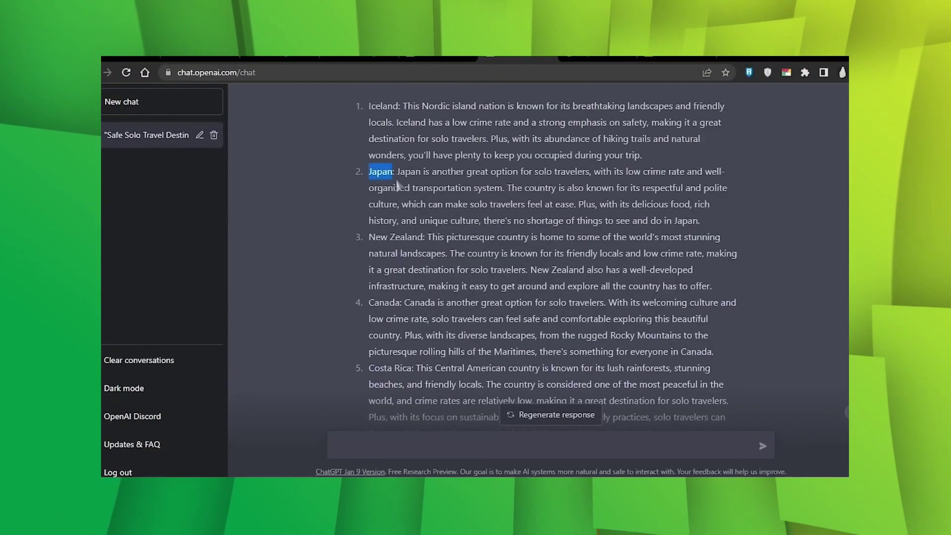
pyautogui.tripleClick(396, 185)
pyautogui.hotkey('ctrl', 'c')
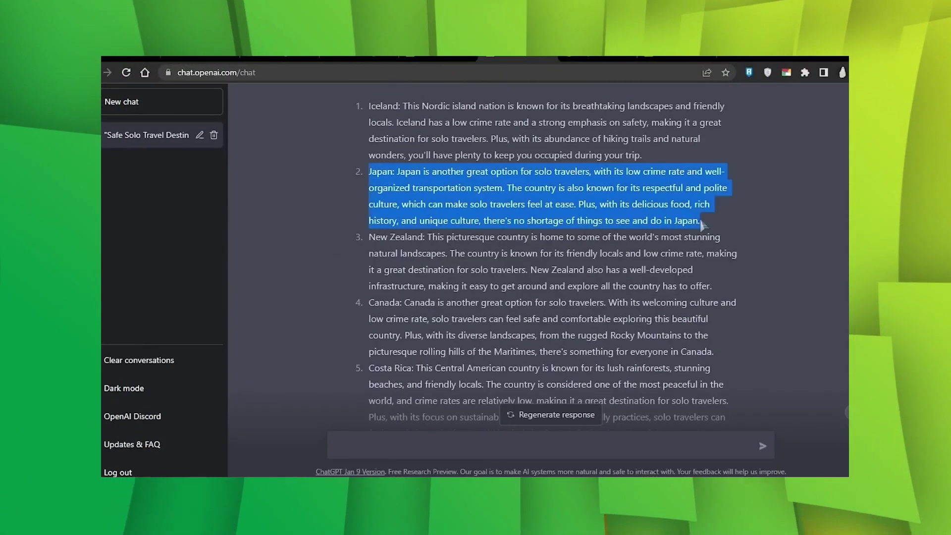
pyautogui.hotkey('ctrl', 'v')
pyautogui.hotkey('shift', 'Return')
pyautogui.write('make this paragraph longer')
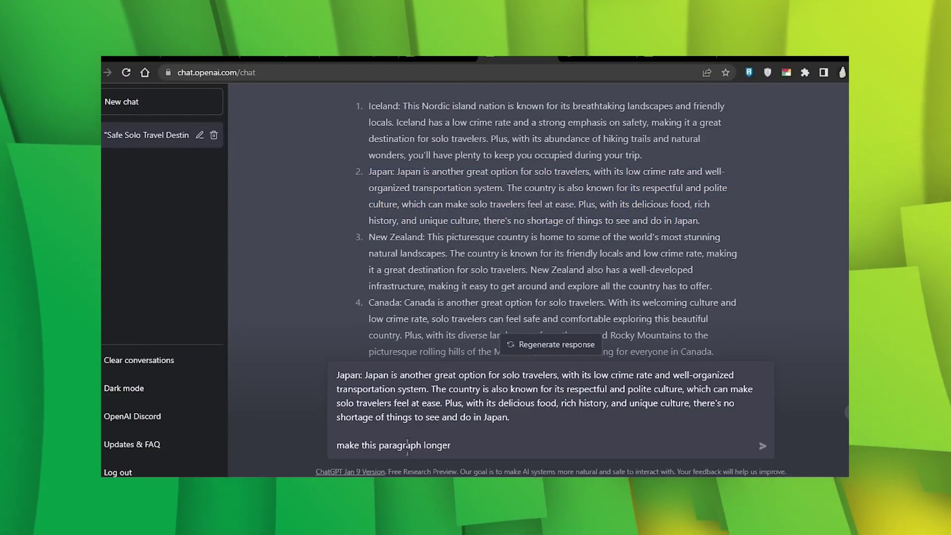
pyautogui.press('Return')
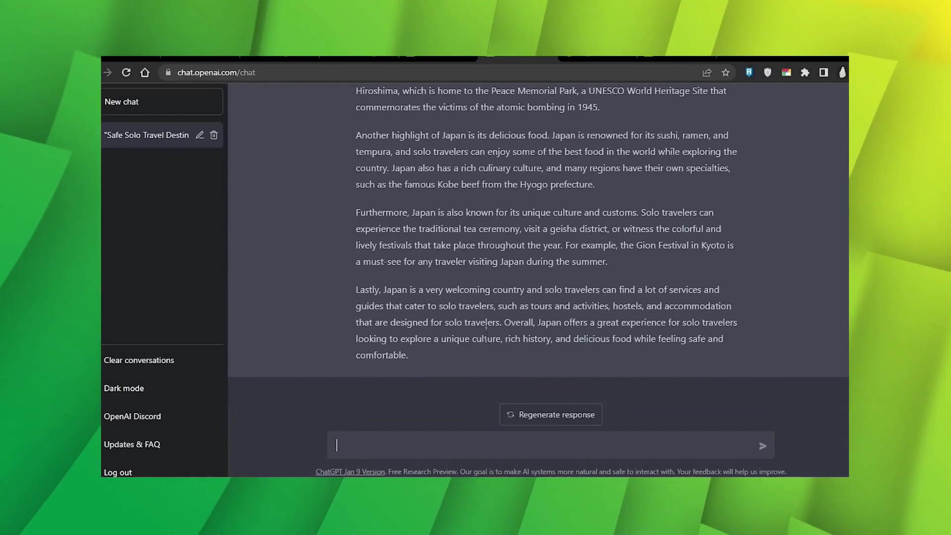
pyautogui.scroll(10, 486, 333)
pyautogui.moveTo(356, 132); pyautogui.dragTo(408, 354)
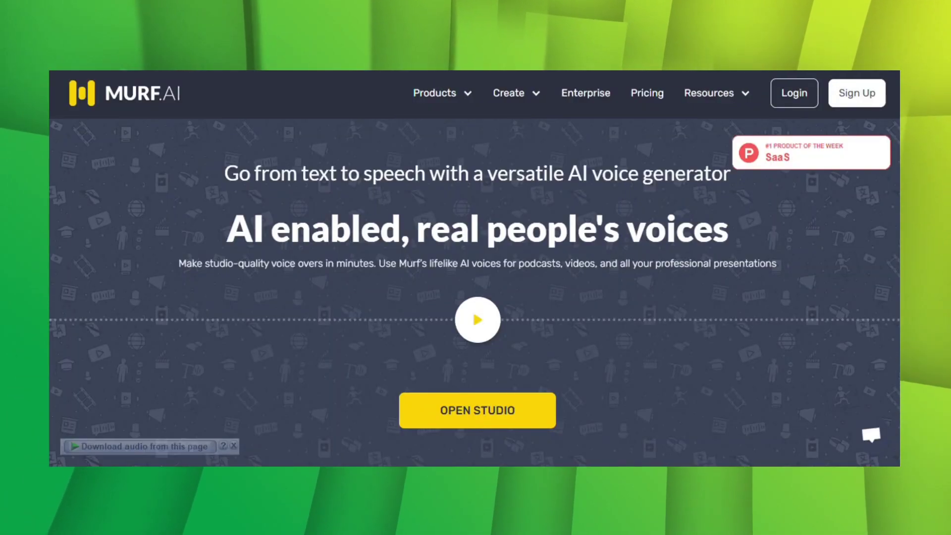
# Switch to the Murf.AI website and examine its voice types, studio features and sample voice-over videos.
pyautogui.scroll(-7, 474, 292)
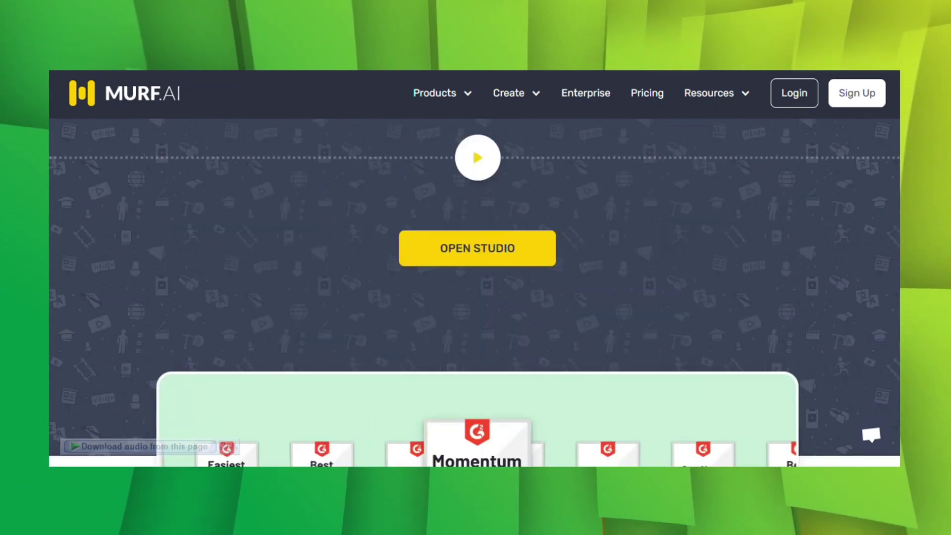
pyautogui.scroll(-8, 474, 292)
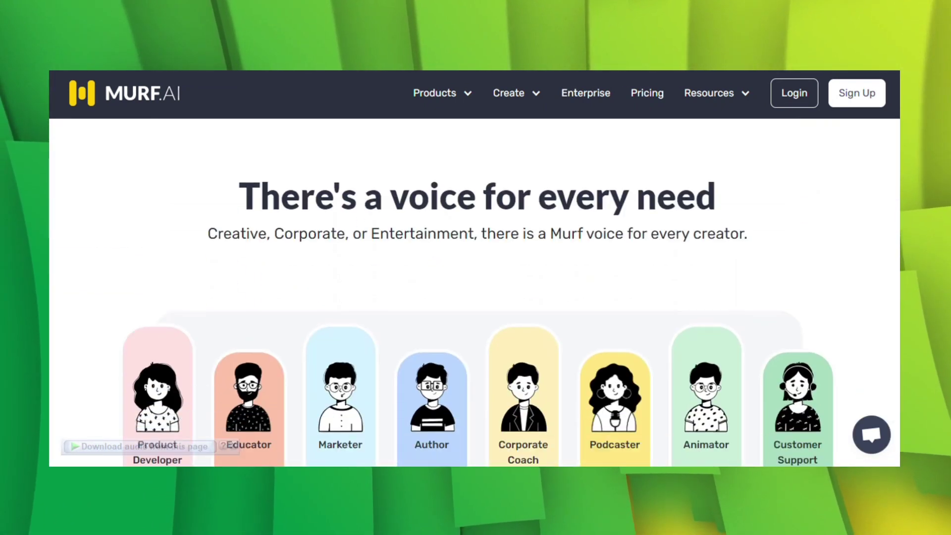
pyautogui.scroll(-6, 475, 292)
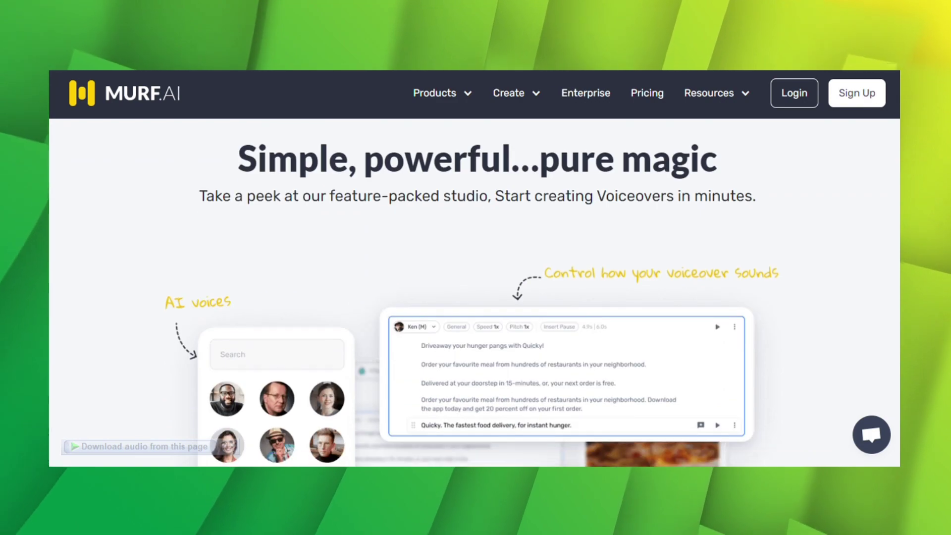
pyautogui.scroll(-15, 475, 293)
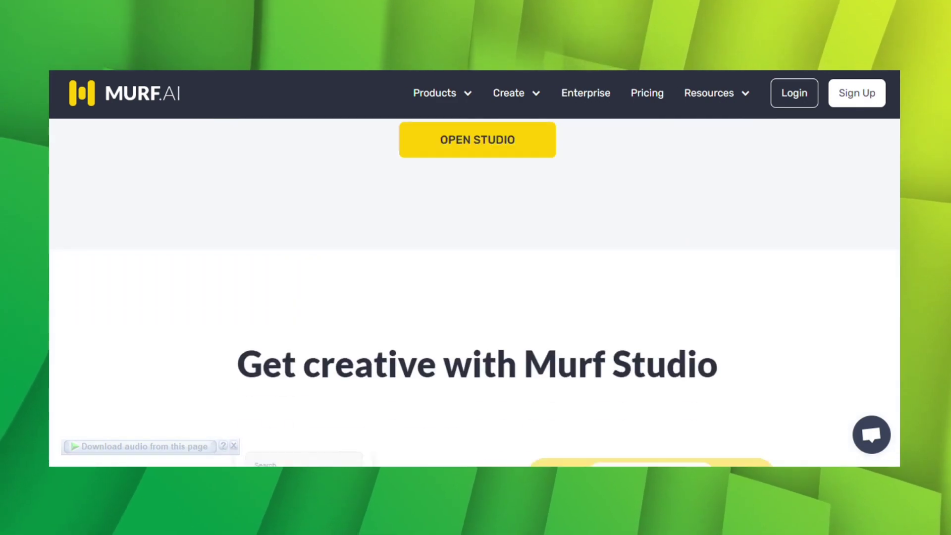
pyautogui.scroll(-20, 475, 293)
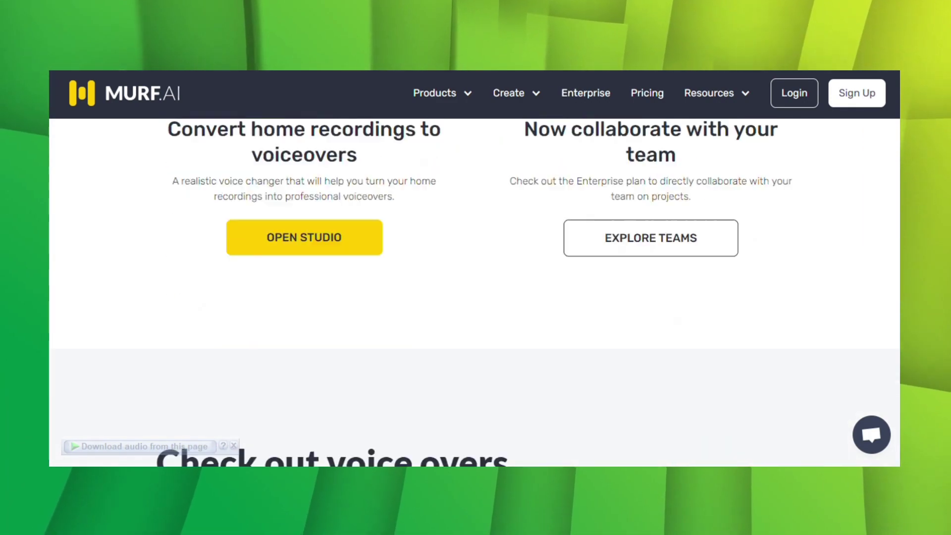
pyautogui.scroll(-15, 895, 241)
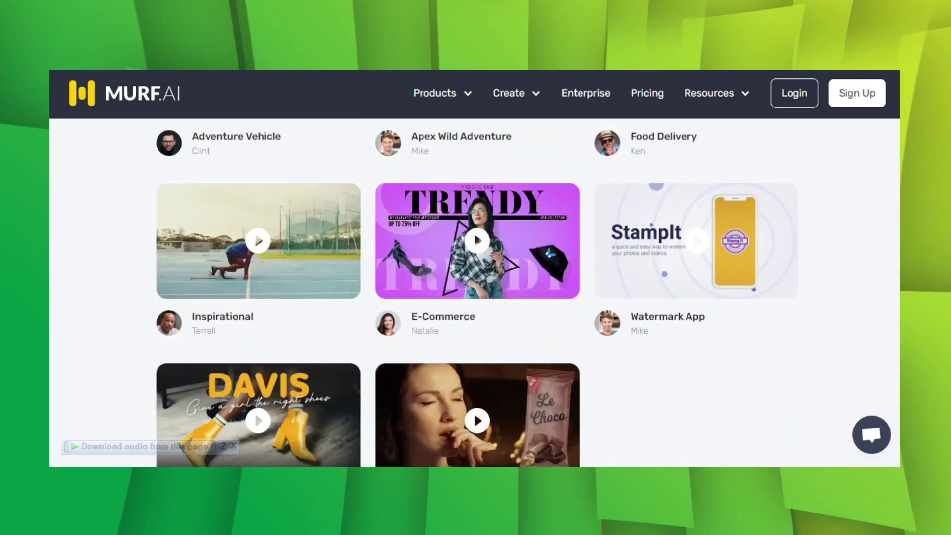
pyautogui.scroll(-13, 892, 236)
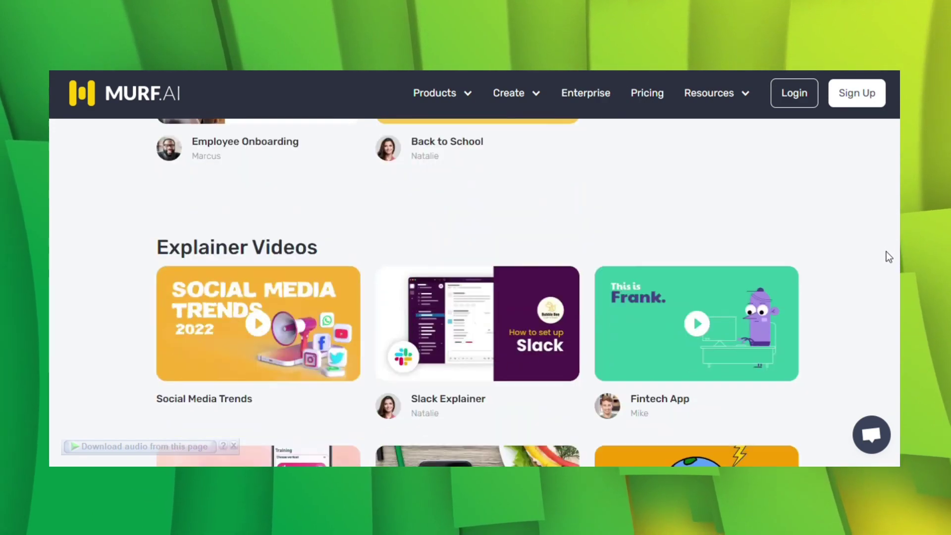
pyautogui.scroll(-8, 877, 265)
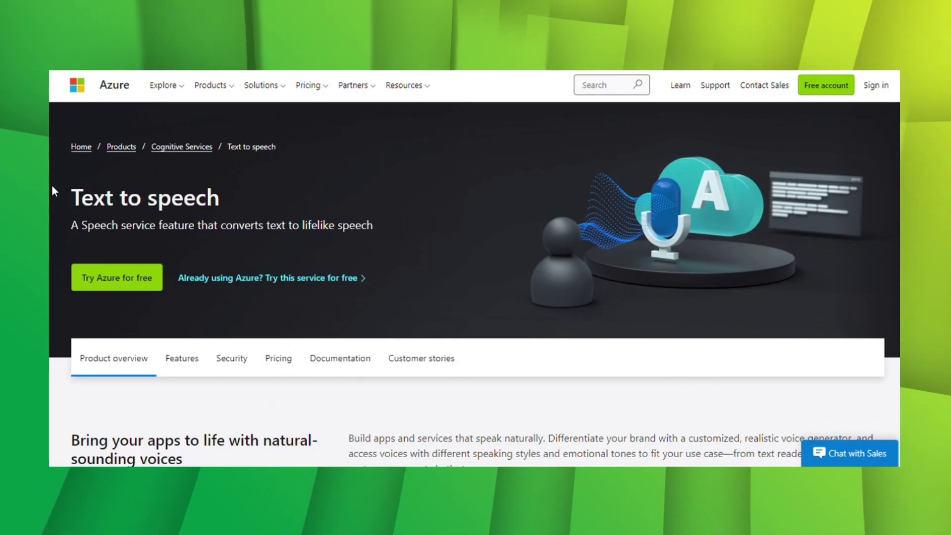
# Switch to the Azure Text to speech page, look through its product overview, and clear the sample text.
pyautogui.moveTo(169, 199); pyautogui.dragTo(267, 194)
pyautogui.click(266, 192)
pyautogui.scroll(-10, 265, 192)
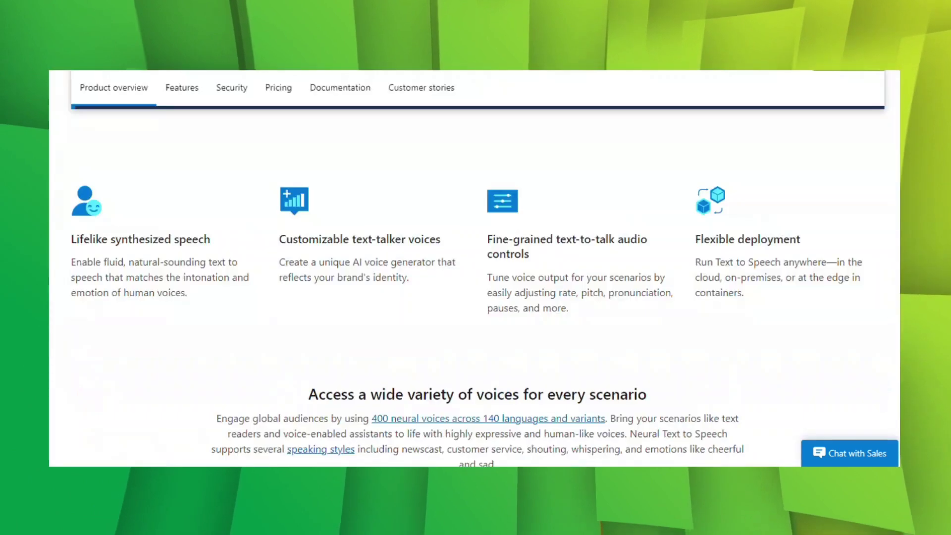
pyautogui.moveTo(83, 172); pyautogui.dragTo(204, 234)
pyautogui.hotkey('ctrl', 'a')
pyautogui.press('Delete')
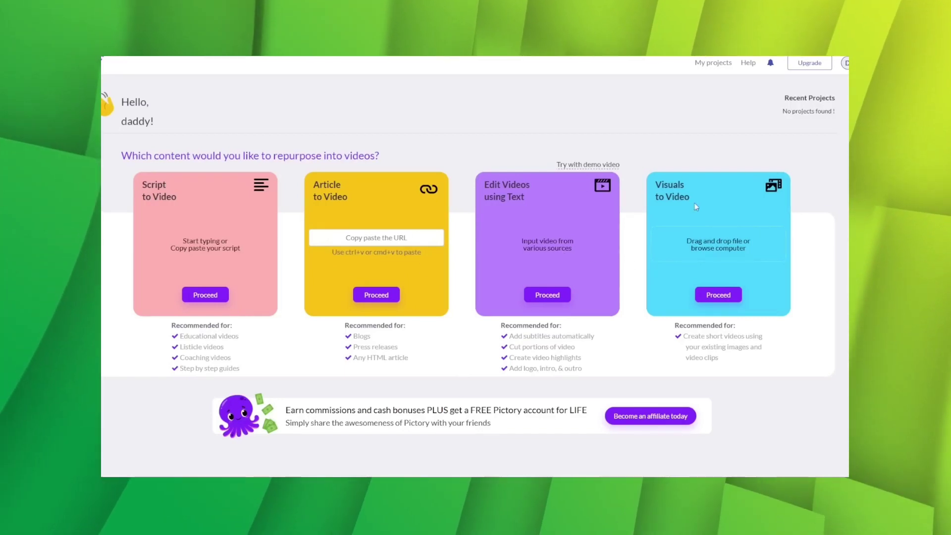
# Start a Script to Video project in Pictory and copy the script from Google Docs into the "Best safe places to travel" script editor.
pyautogui.click(205, 295)
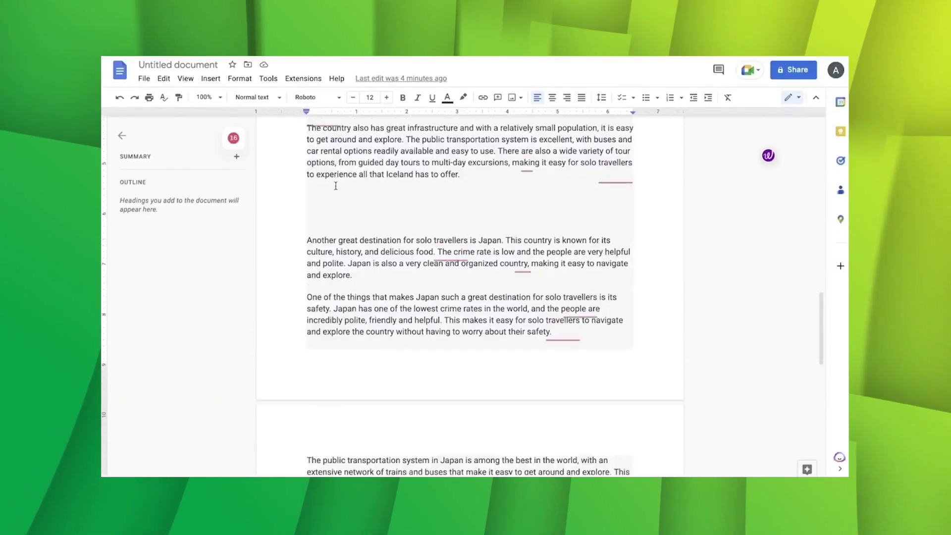
pyautogui.scroll(-5, 336, 186)
pyautogui.scroll(-7, 335, 187)
pyautogui.moveTo(308, 299); pyautogui.dragTo(330, 121)
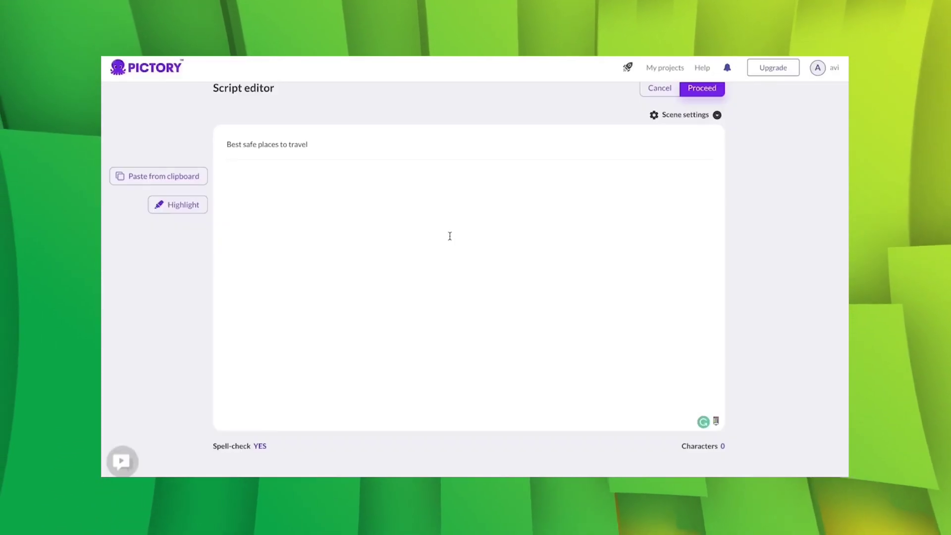
pyautogui.hotkey('ctrl', 'v')
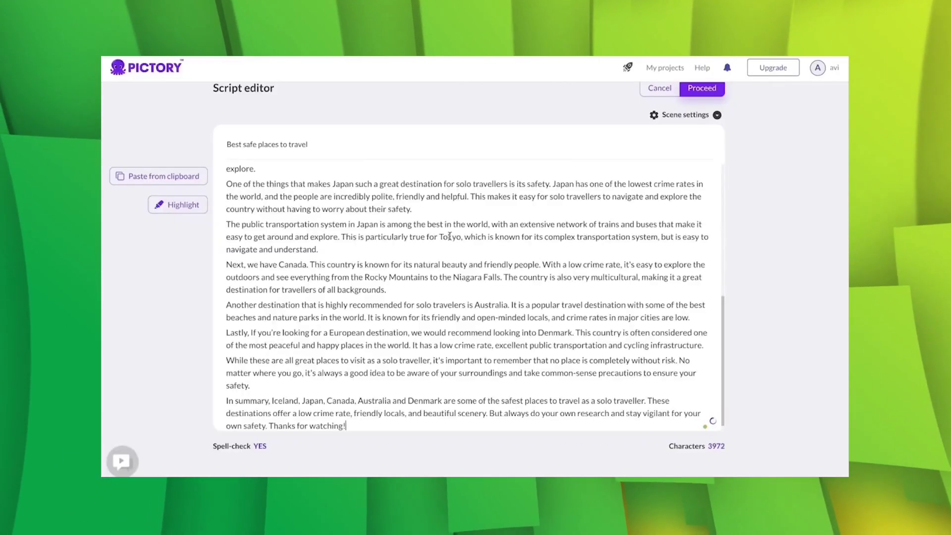
# Correct the spelling of "travellers" to "travelers" in the first sentence of the script's paragraph about safety in Japan.
pyautogui.scroll(-1, 628, 184)
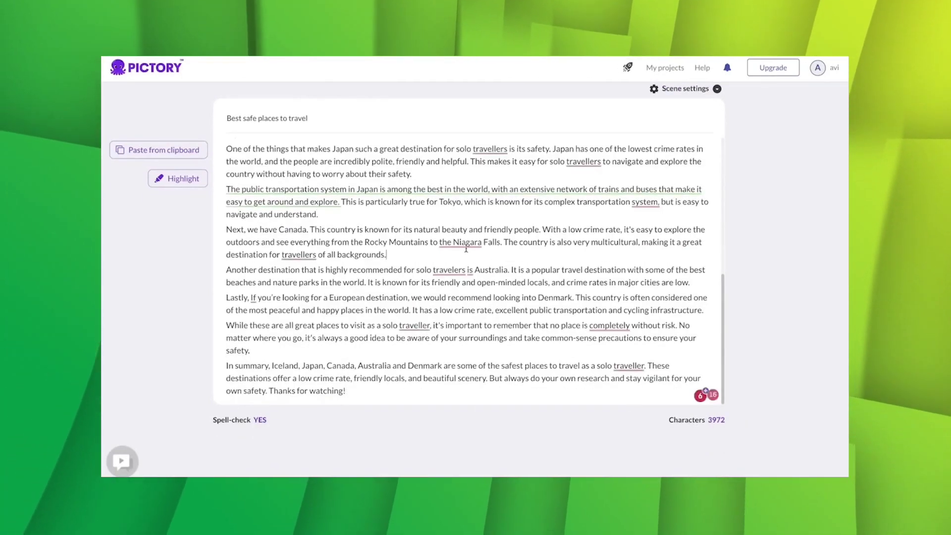
pyautogui.scroll(1, 450, 236)
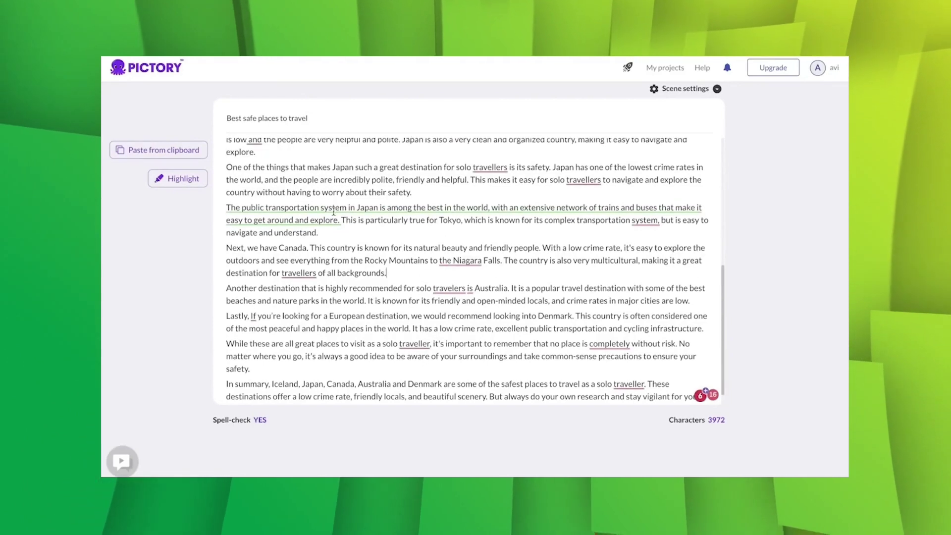
pyautogui.click(495, 169)
pyautogui.click(503, 210)
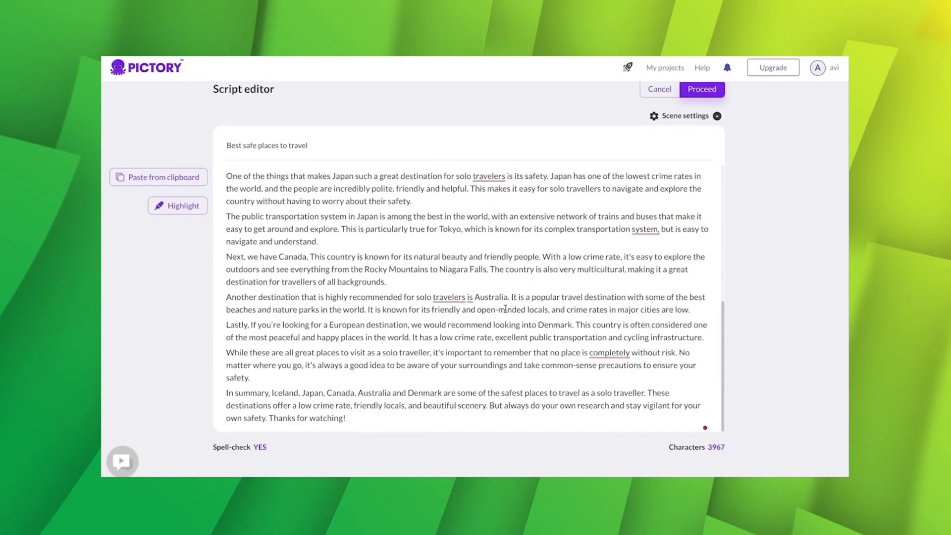
pyautogui.scroll(15, 505, 309)
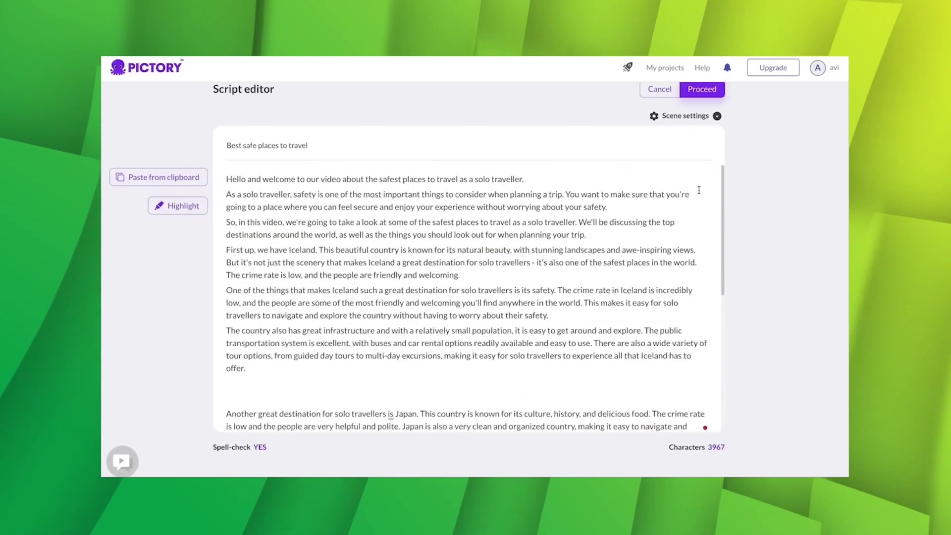
# Proceed from the script through the template choice to the storyboard, and browse the library visuals for Scene 2.
pyautogui.click(710, 104)
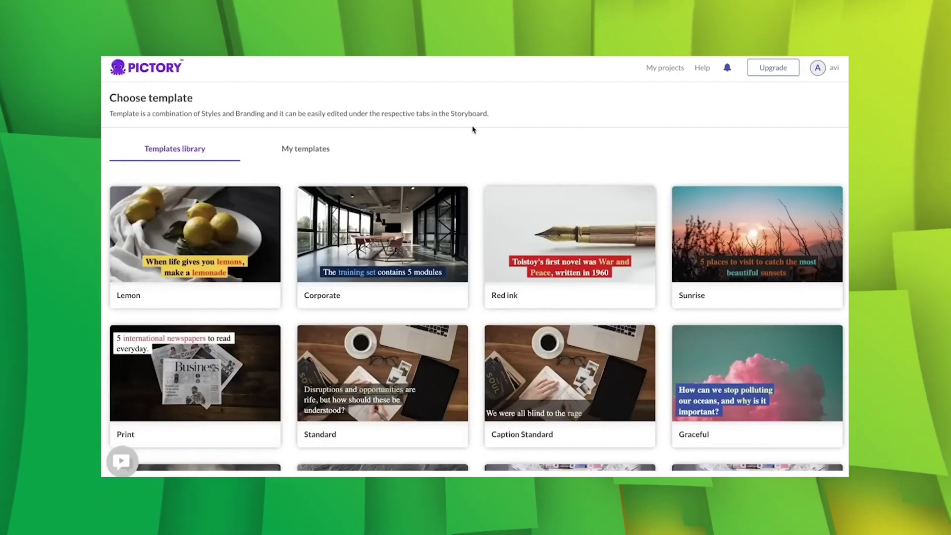
pyautogui.moveTo(171, 237)
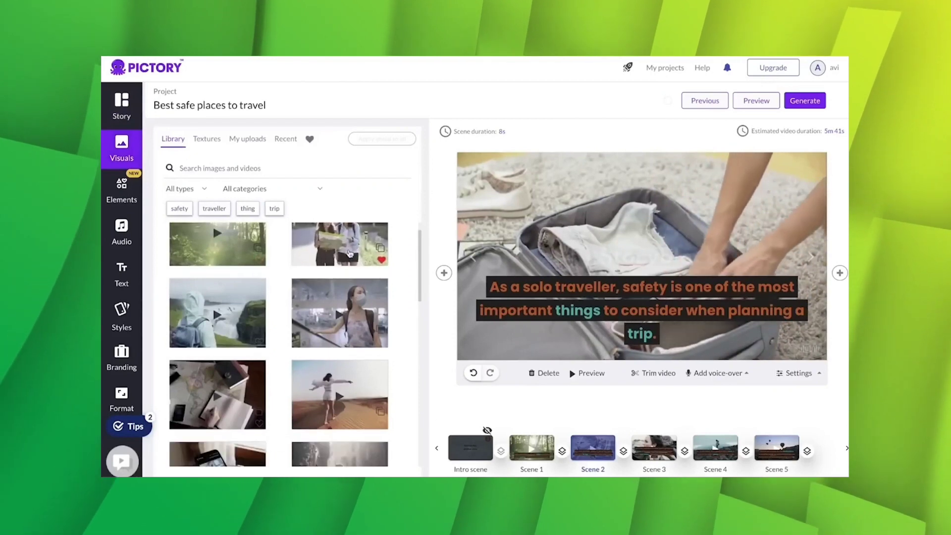
pyautogui.scroll(-1, 287, 311)
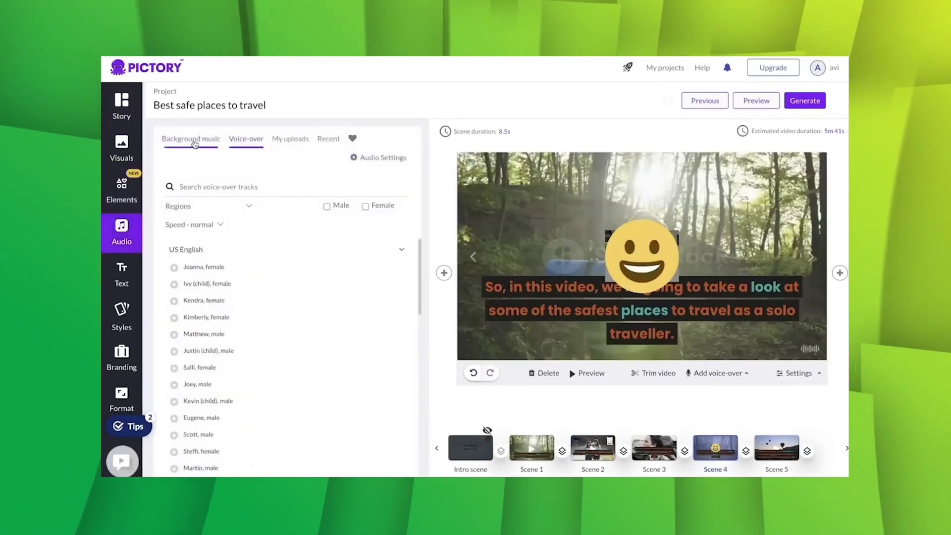
# Apply the US English male voice-over Matthew to the project and preview the video.
pyautogui.click(194, 141)
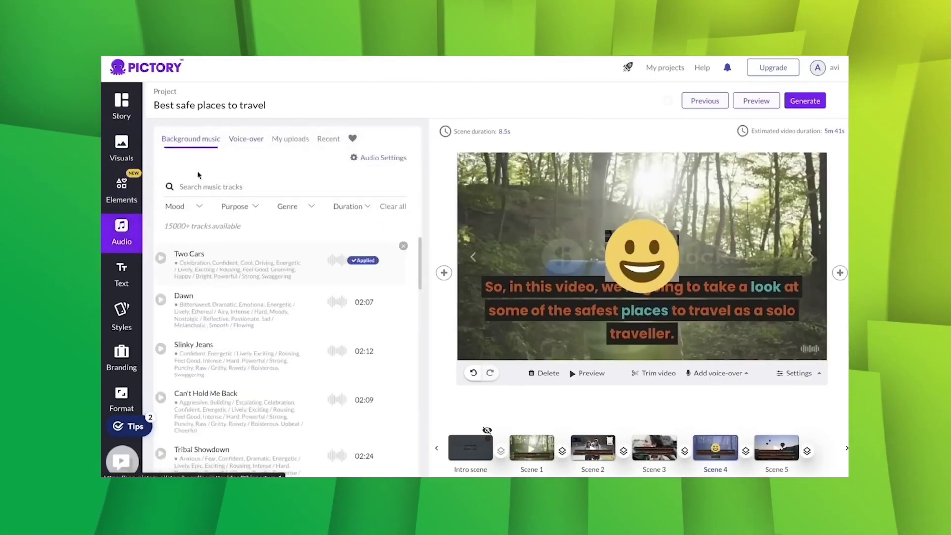
pyautogui.click(233, 149)
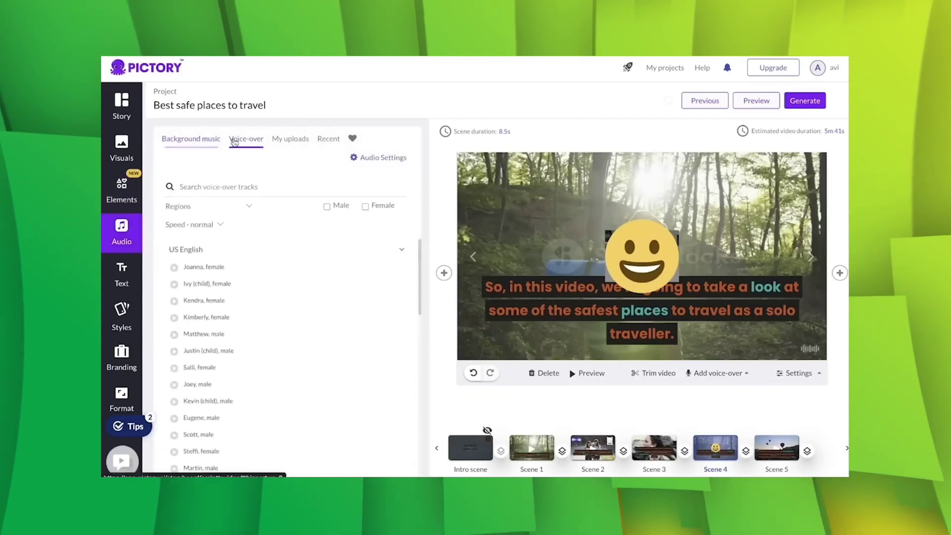
pyautogui.click(283, 142)
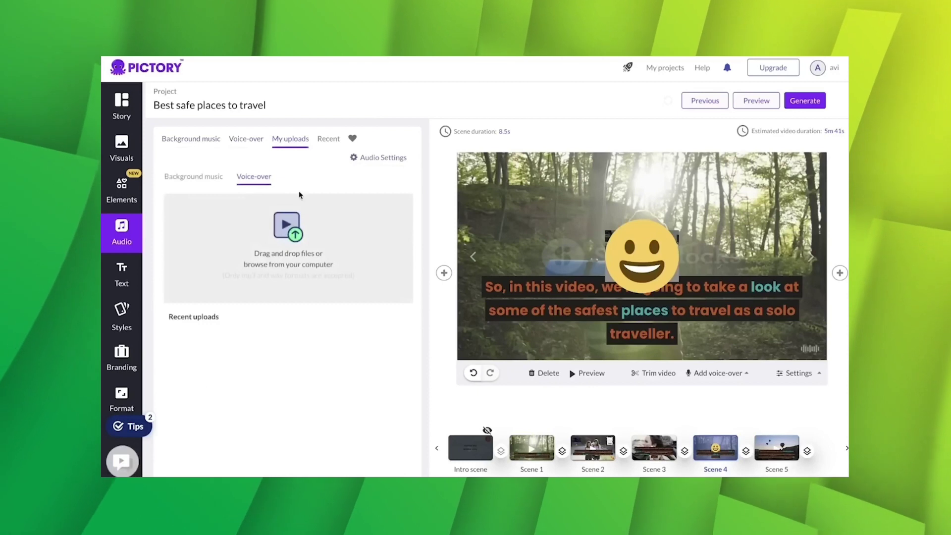
pyautogui.click(248, 144)
pyautogui.click(194, 142)
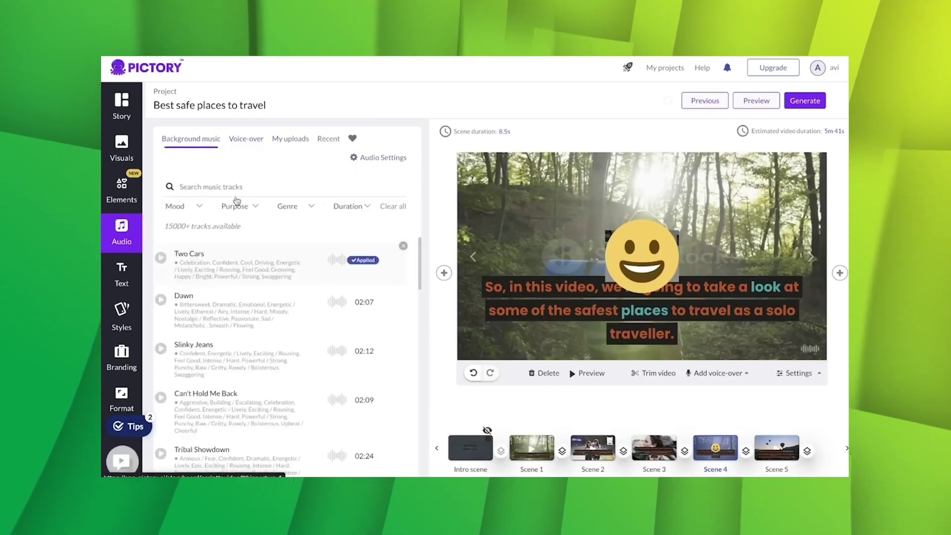
pyautogui.click(240, 148)
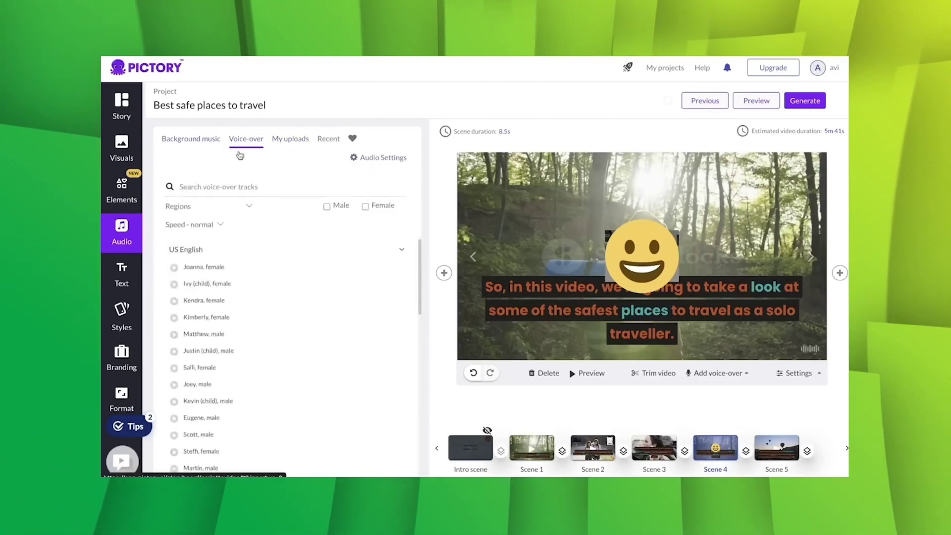
pyautogui.moveTo(208, 259)
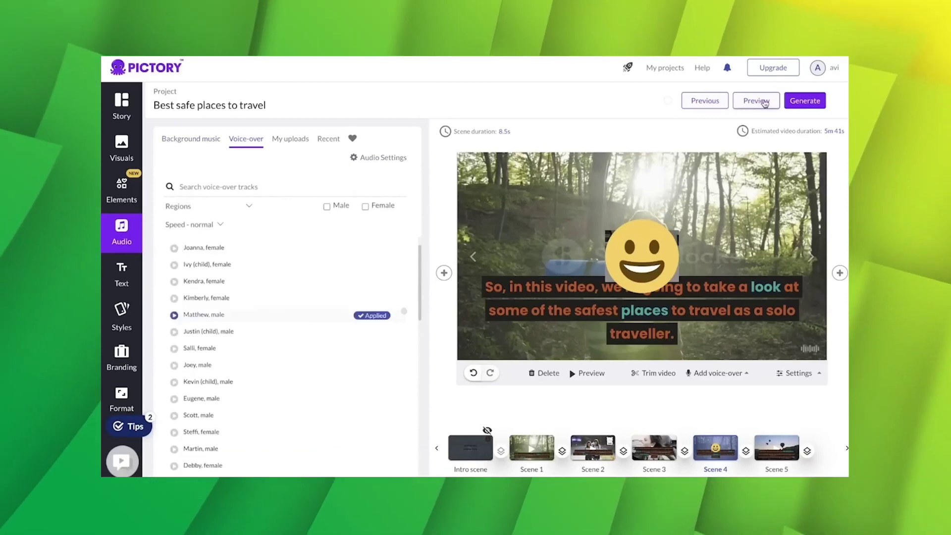
pyautogui.click(762, 102)
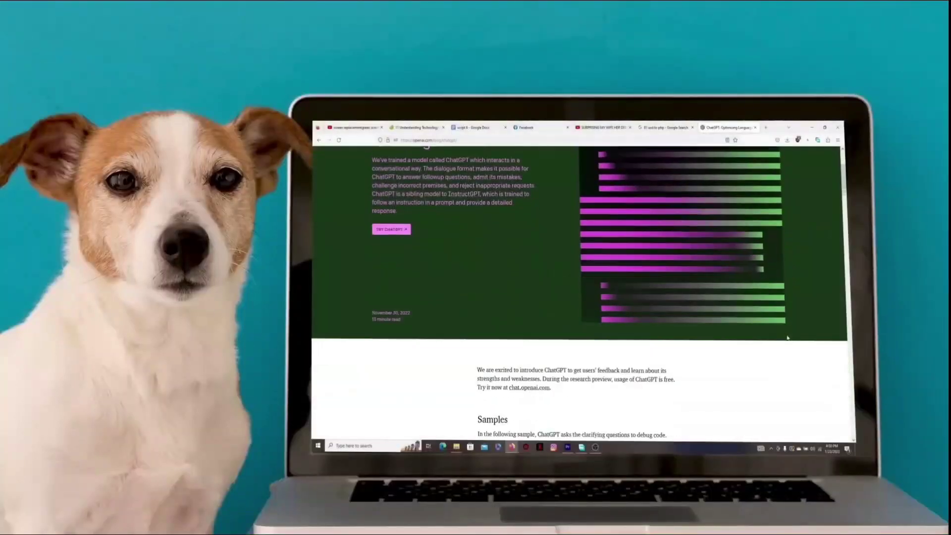
# Switch to OpenAI's ChatGPT introduction page and read through its samples, iterative deployment section and footnotes.
pyautogui.scroll(-10, 788, 338)
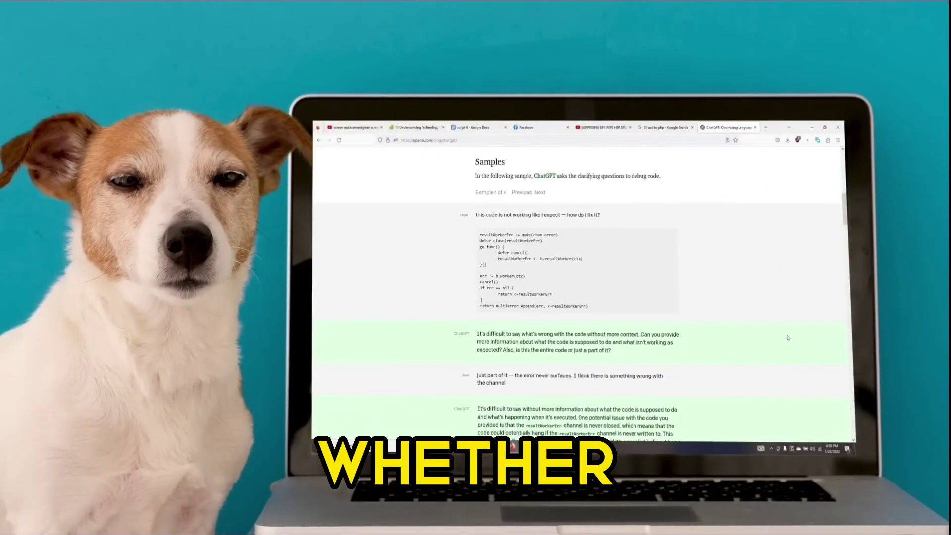
pyautogui.scroll(-15, 788, 338)
pyautogui.scroll(-15, 788, 338)
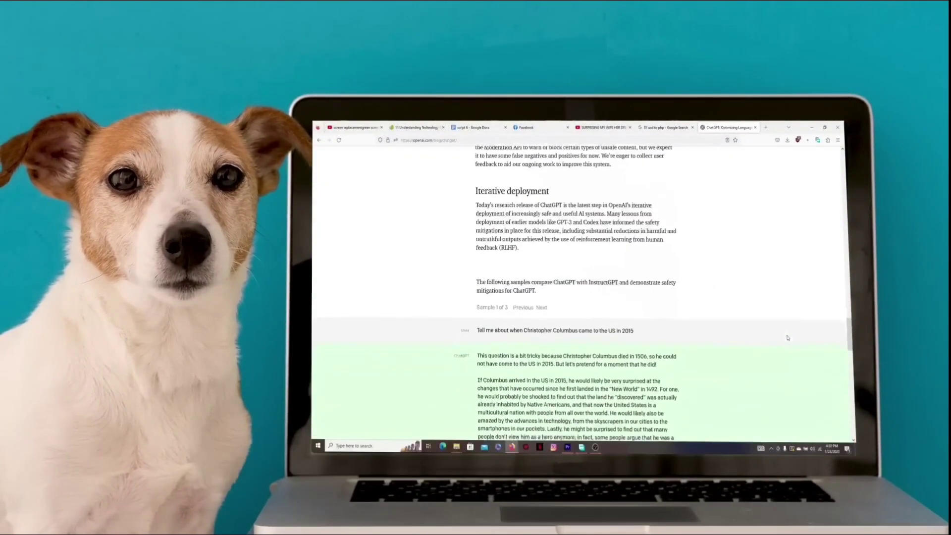
pyautogui.scroll(-15, 787, 337)
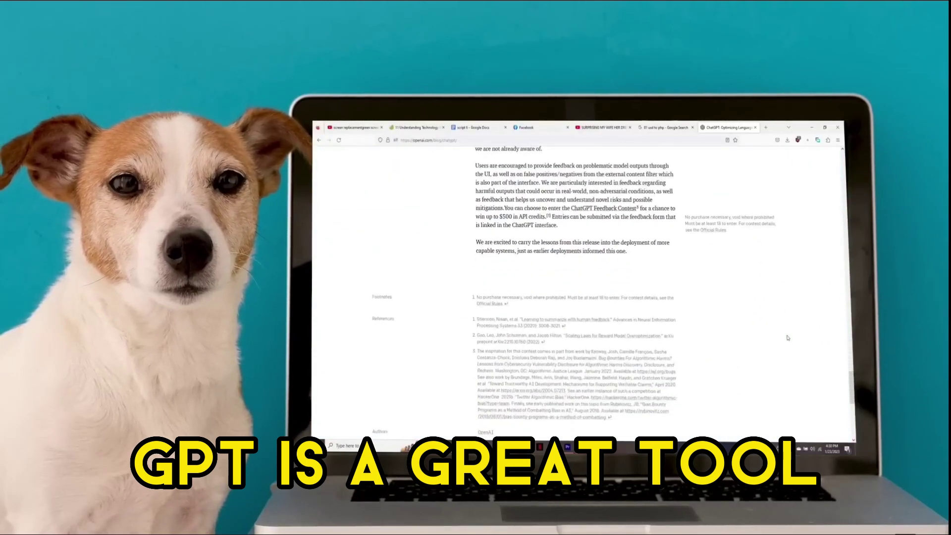